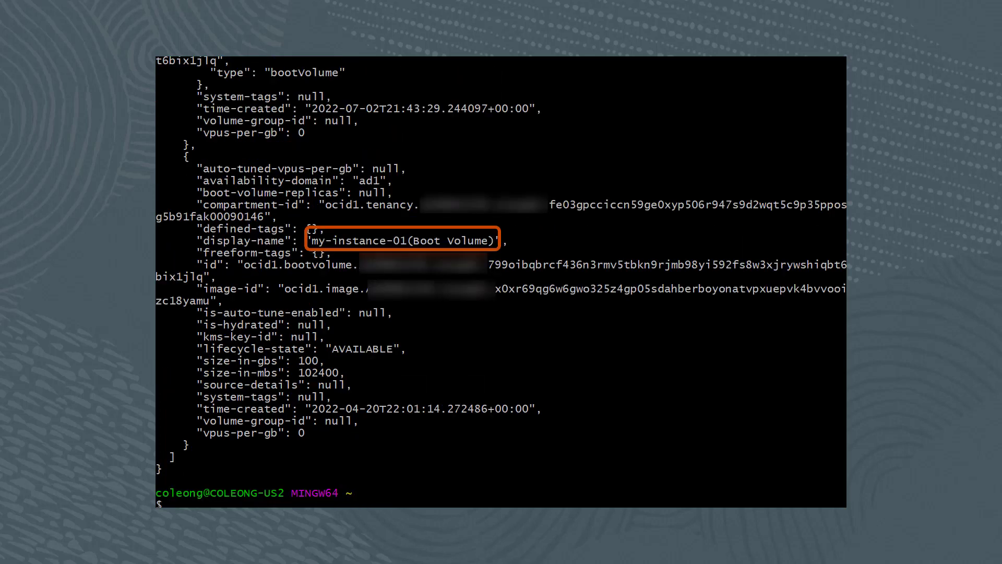
Step: Clear the Git Bash terminal after reviewing the listed boot volumes
text(clear)
key(Return)
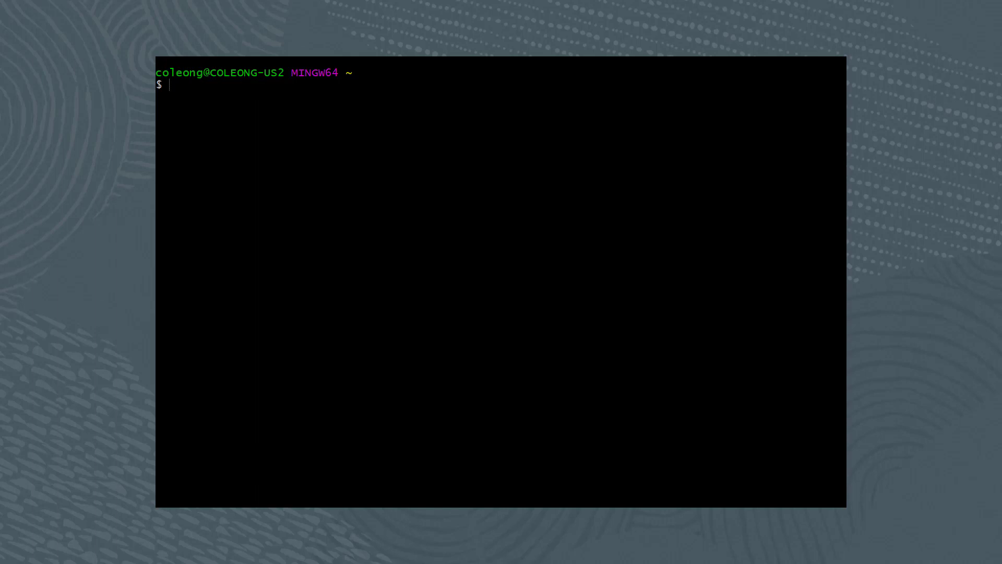
Step: Run the OCI CLI boot-volume-attachment list for ad1, then clear the terminal
key(shift+Insert)
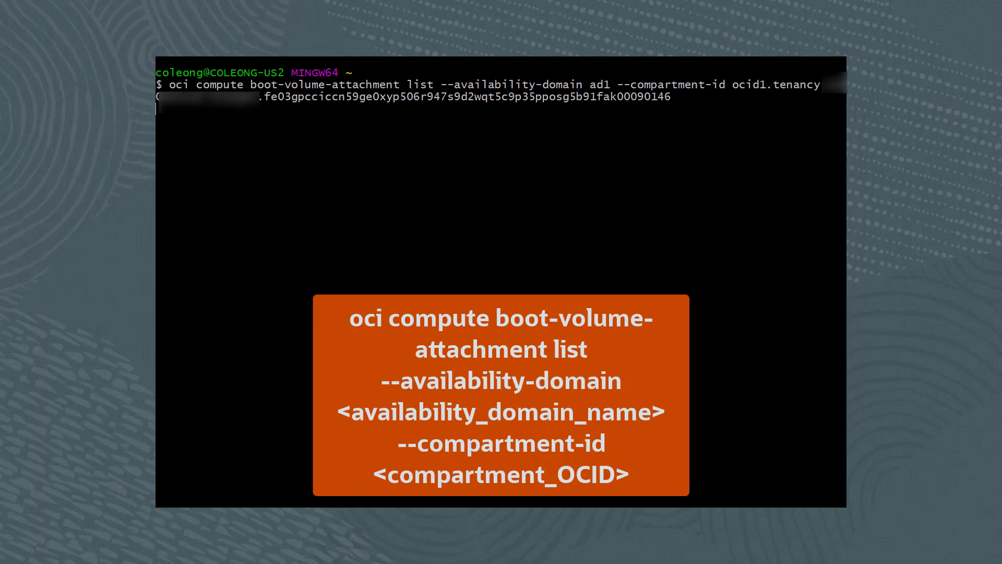
key(Return)
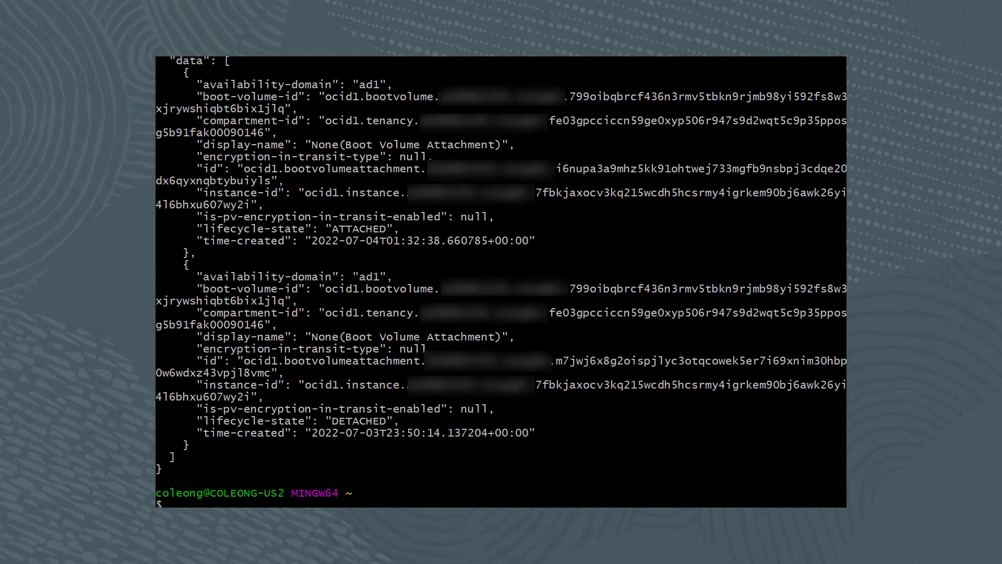
text(clear)
key(Return)
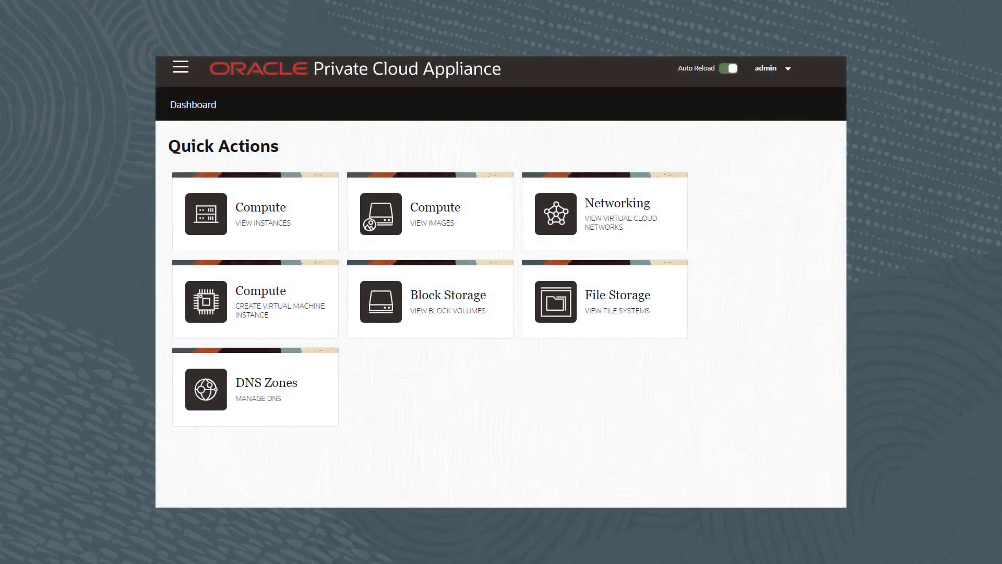
Step: Go to Compute > Instances, open my-instance-01 and show its Boot Volumes
click(181, 67)
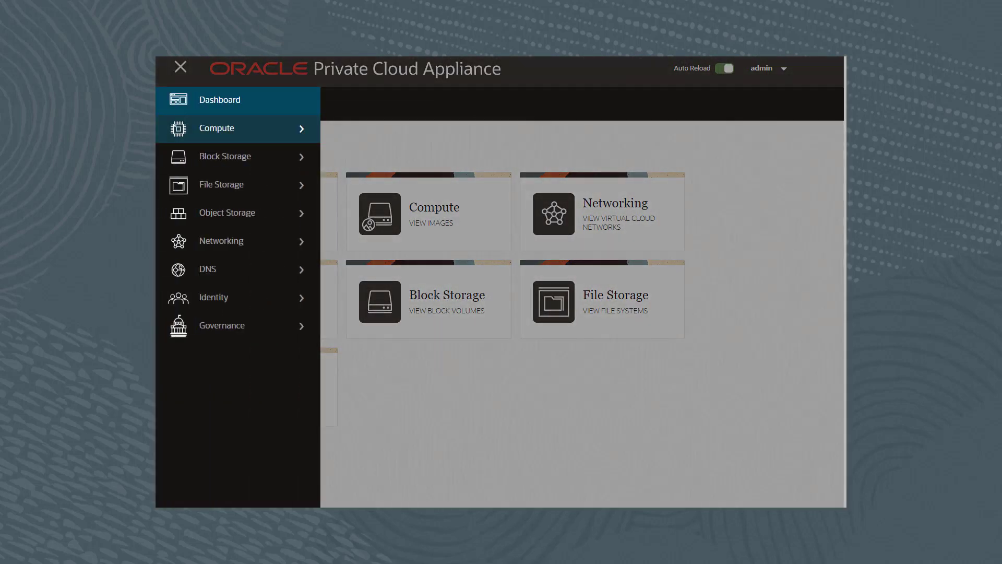
click(216, 128)
click(212, 155)
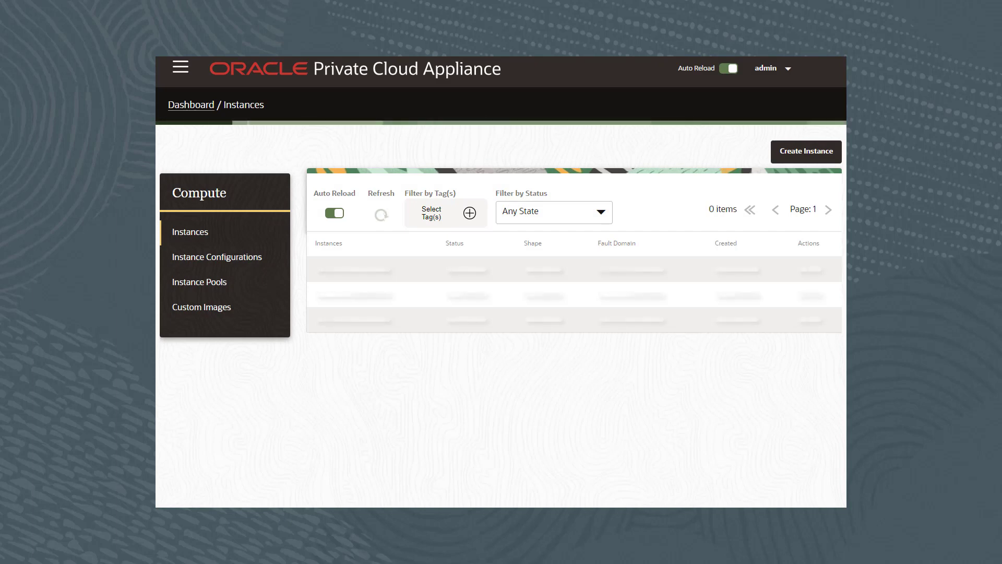
click(345, 278)
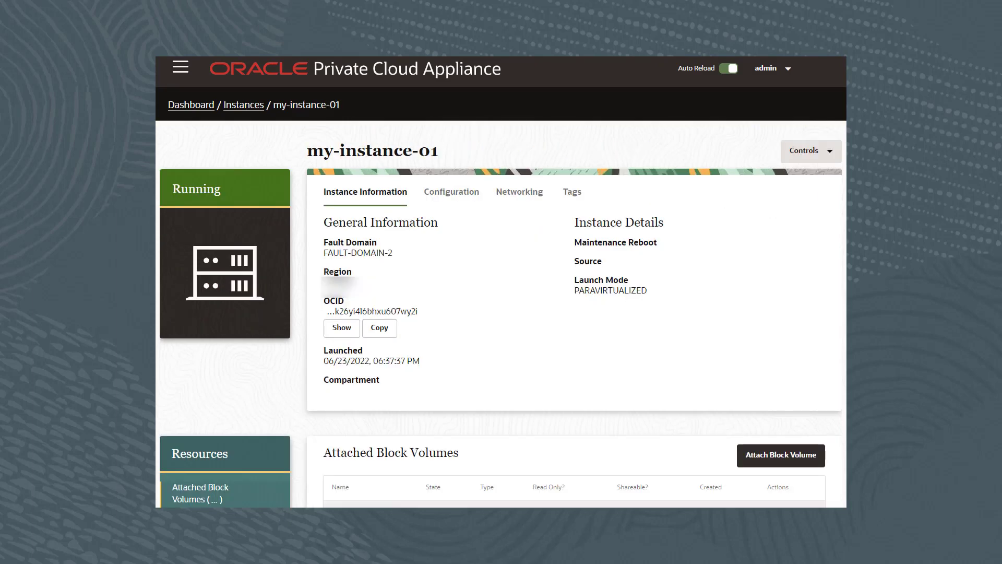
scroll(501, 282, down, 2)
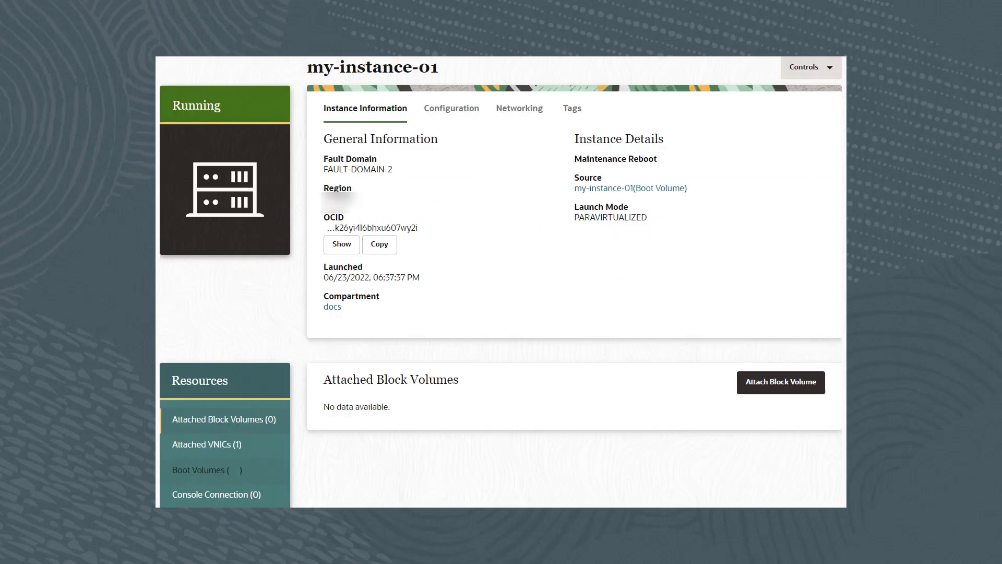
click(204, 469)
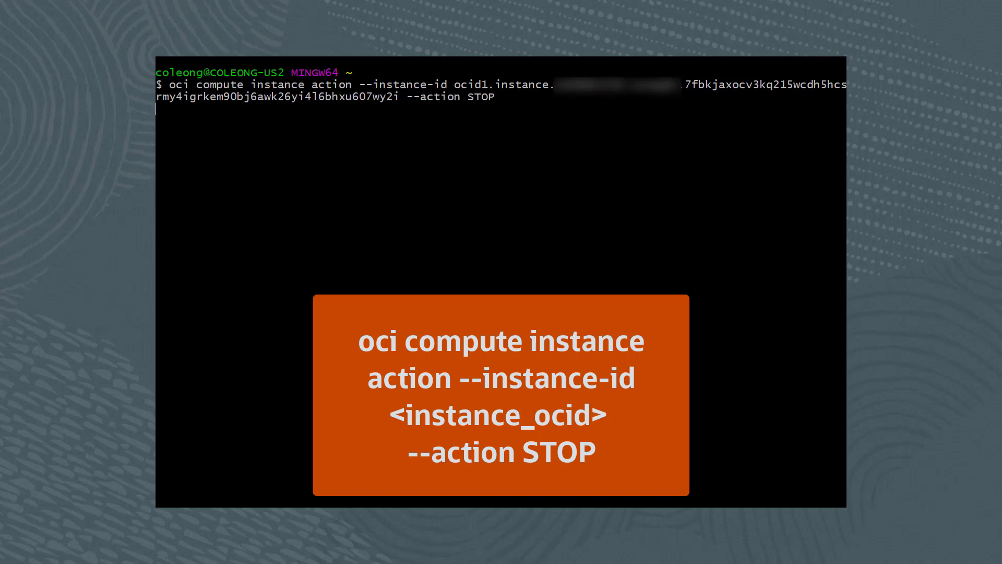
Step: Run the OCI CLI STOP action on my-instance-01
key(Return)
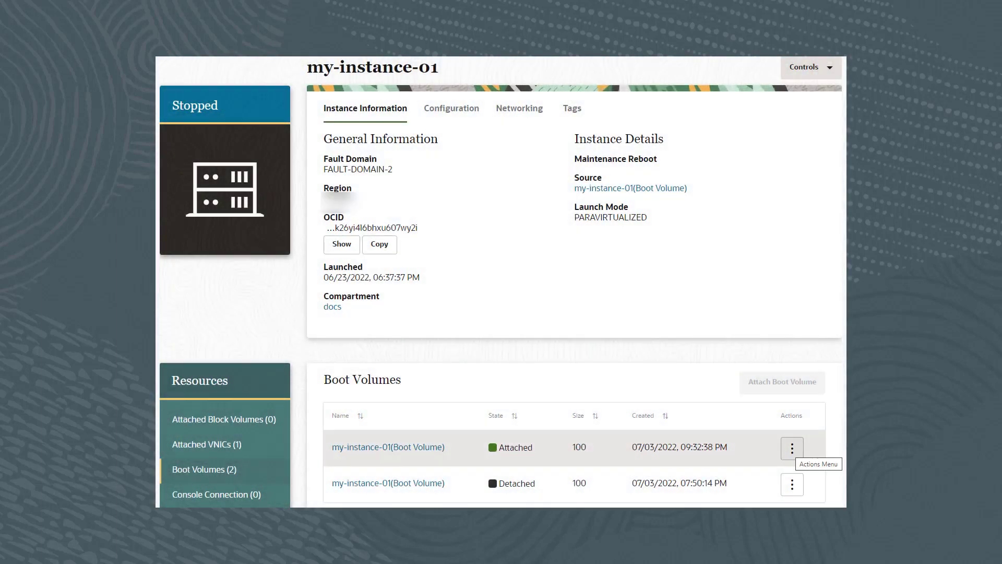
Step: Detach my-instance-01's attached boot volume and confirm the detachment
click(792, 448)
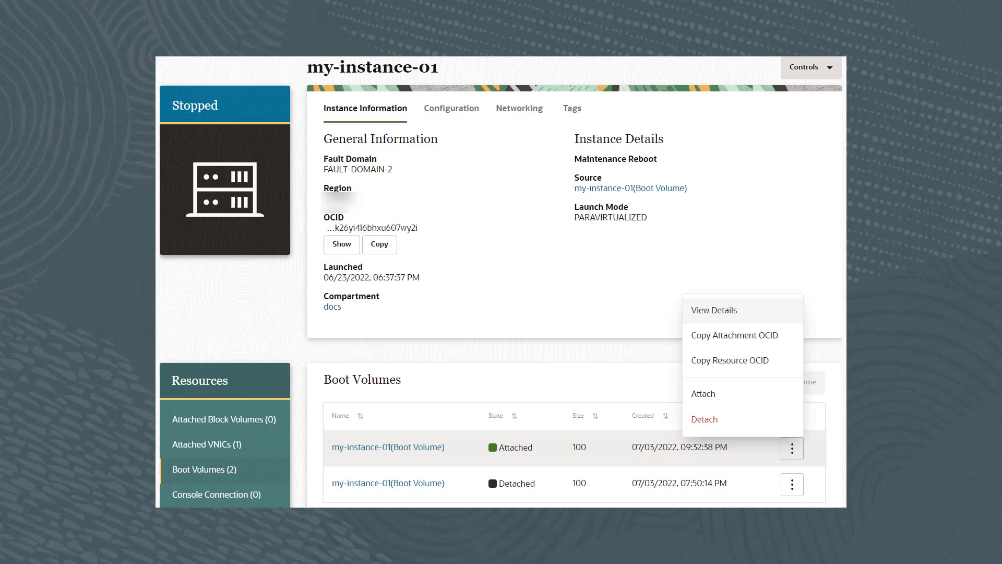
click(704, 419)
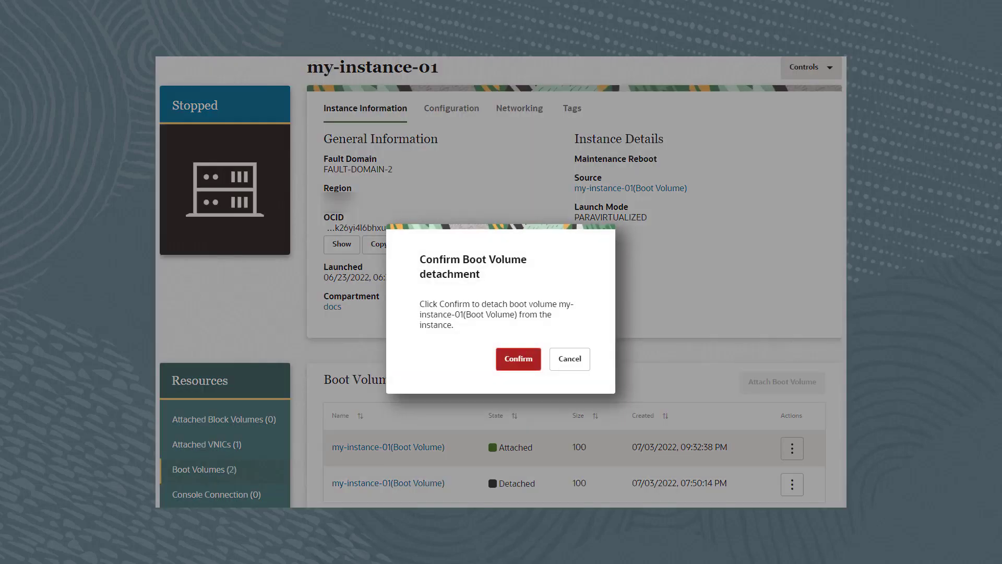
click(519, 359)
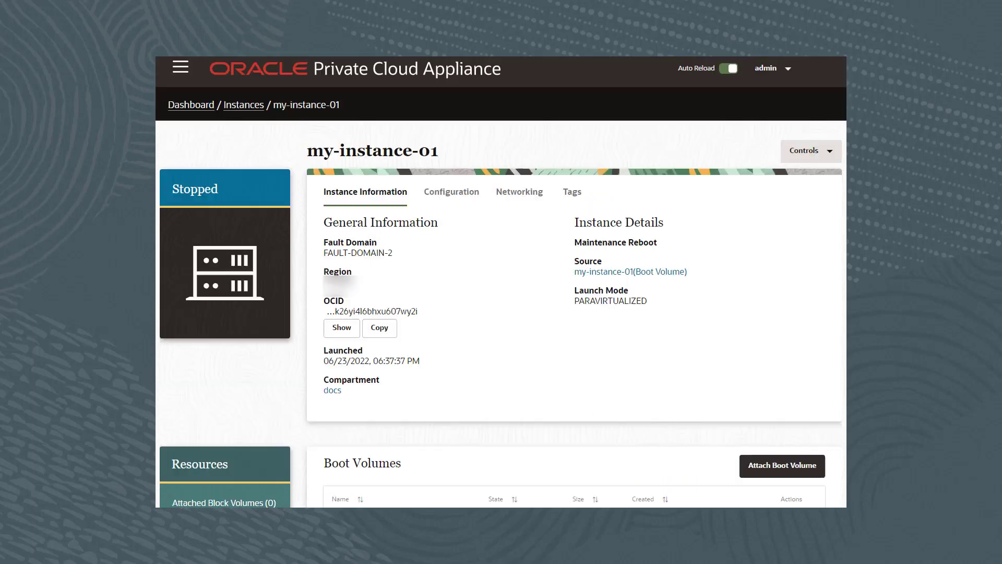
Step: Go to the Block Storage > Boot Volumes list
click(180, 67)
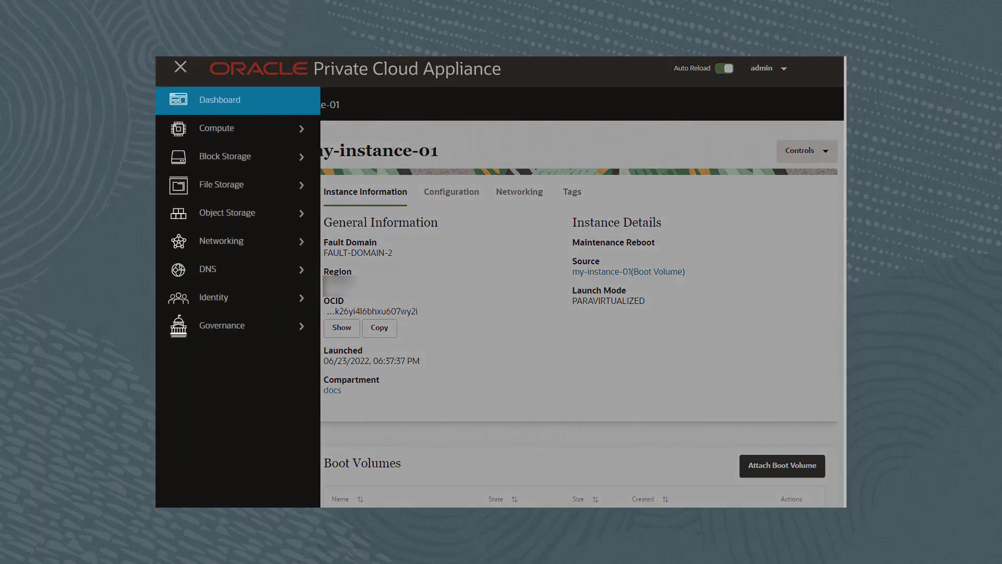
click(225, 157)
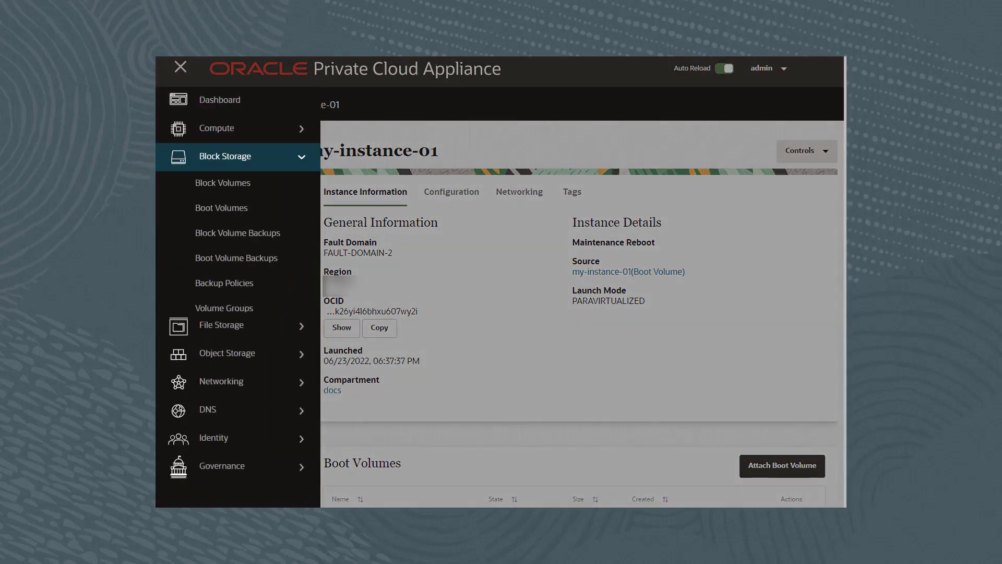
click(221, 208)
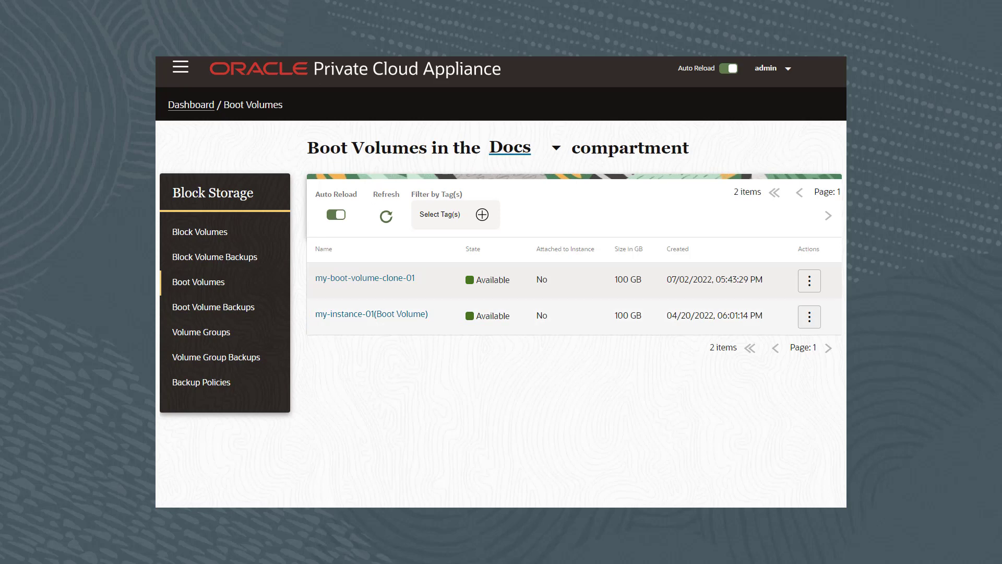
Step: Clone my-instance-01's boot volume as my-boot-volume-clone-02
click(809, 316)
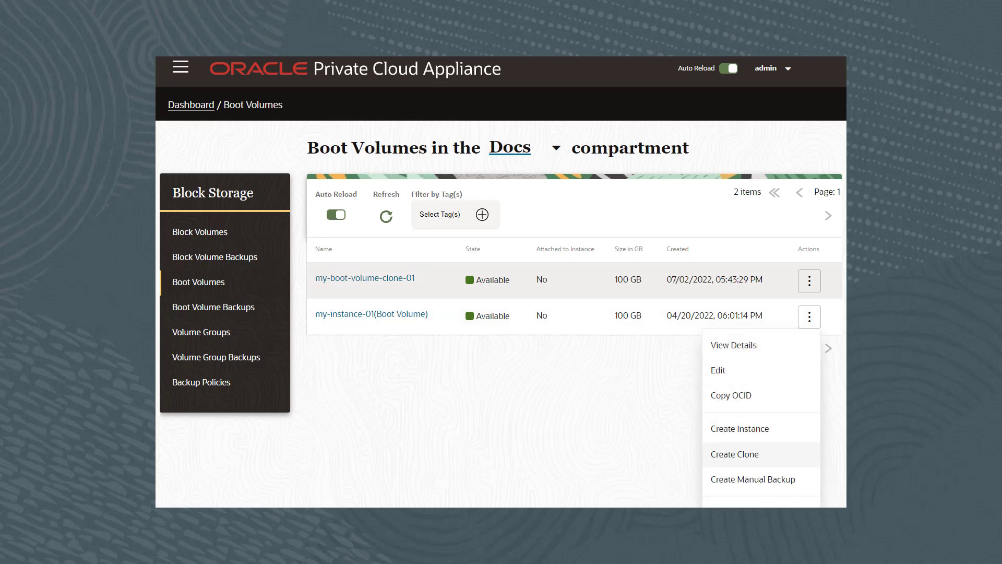
click(734, 454)
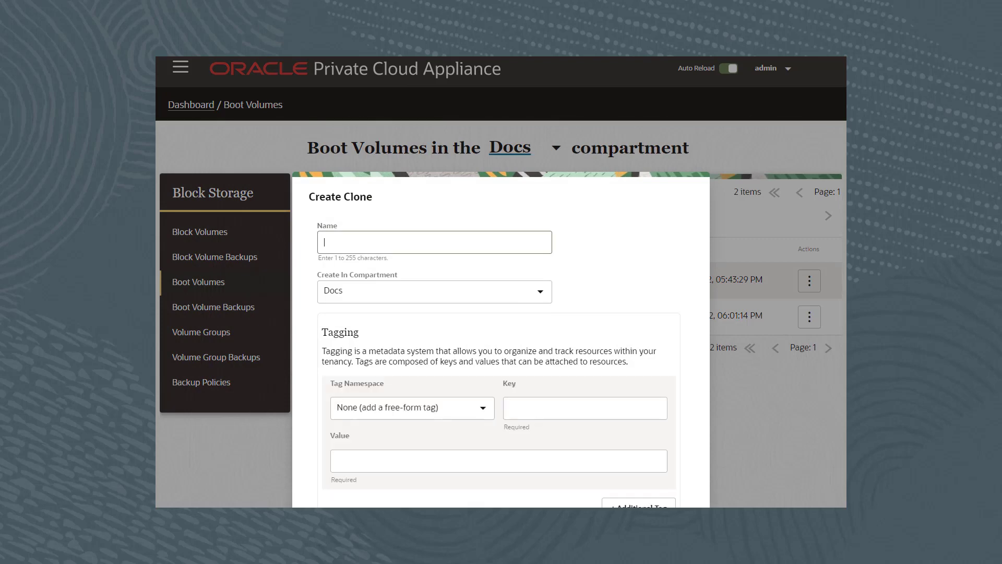
text(my-boot-volume-clone-02)
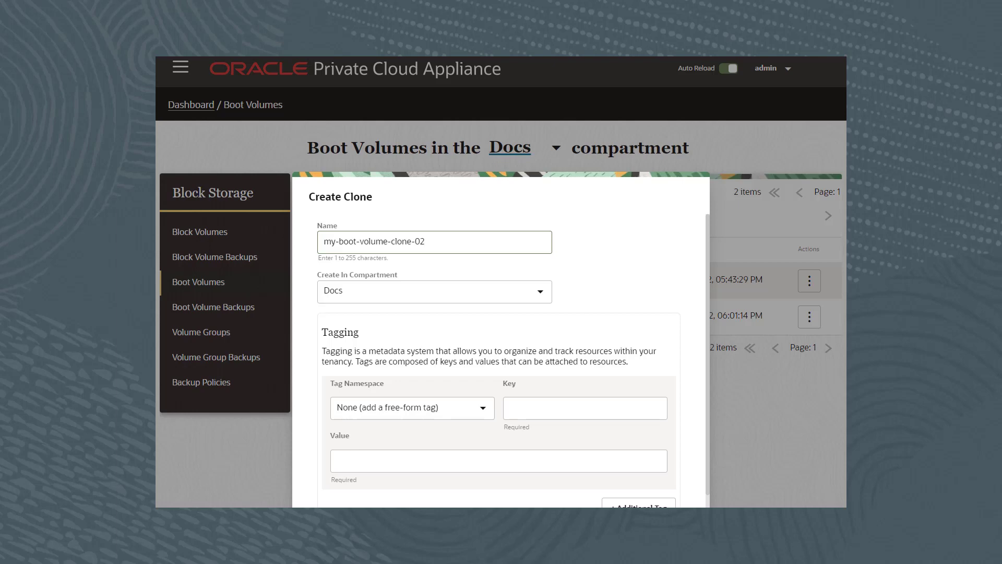
scroll(498, 339, down, 4)
click(617, 484)
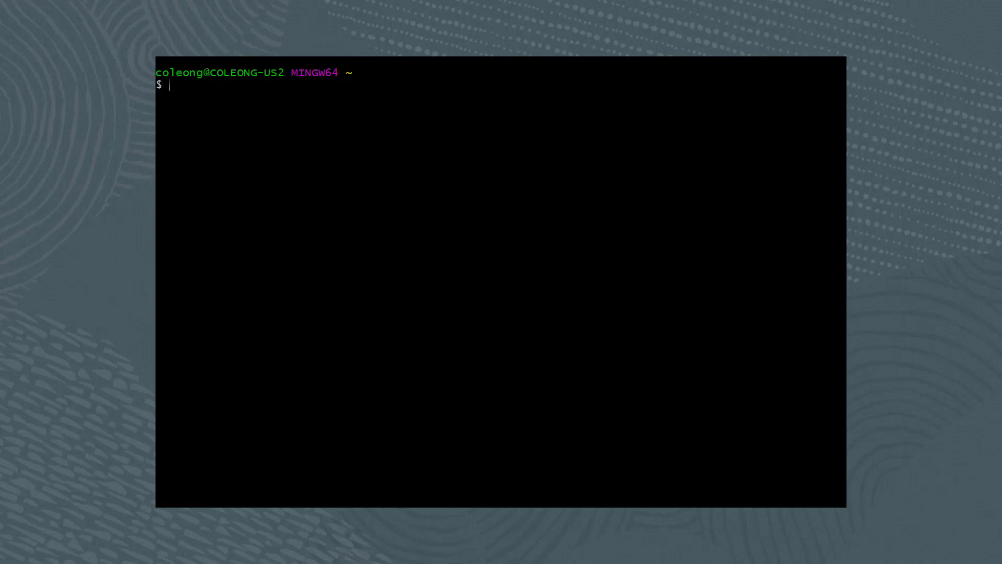
Step: Run the OCI CLI boot-volume-attachment attach command for my-instance-01, then type clear
key(shift+Insert)
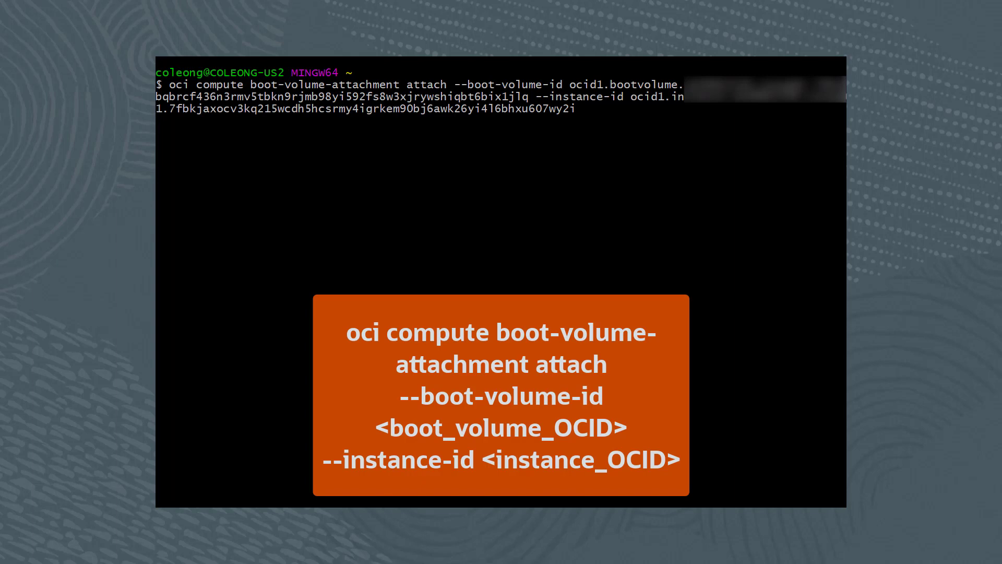
key(Return)
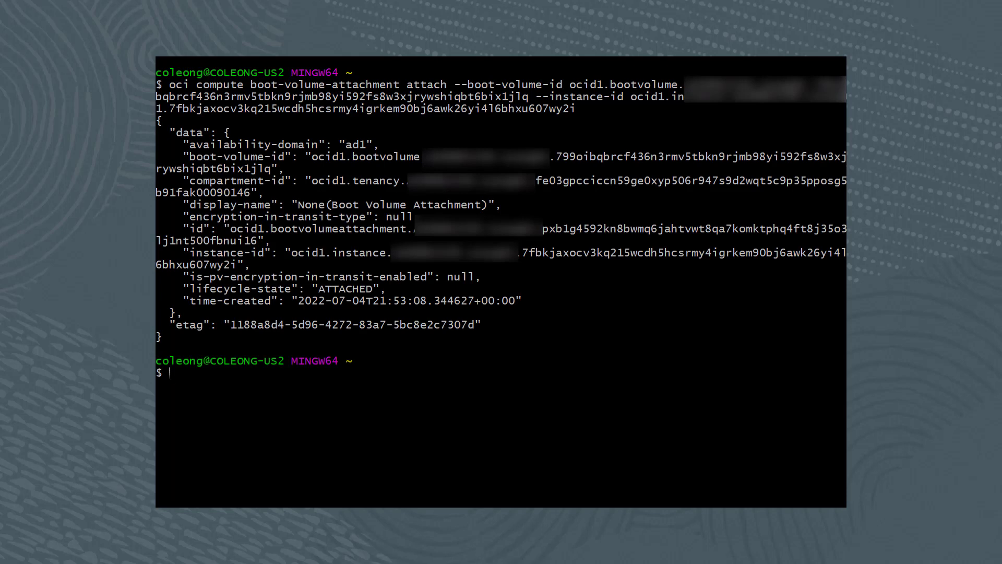
text(clear)
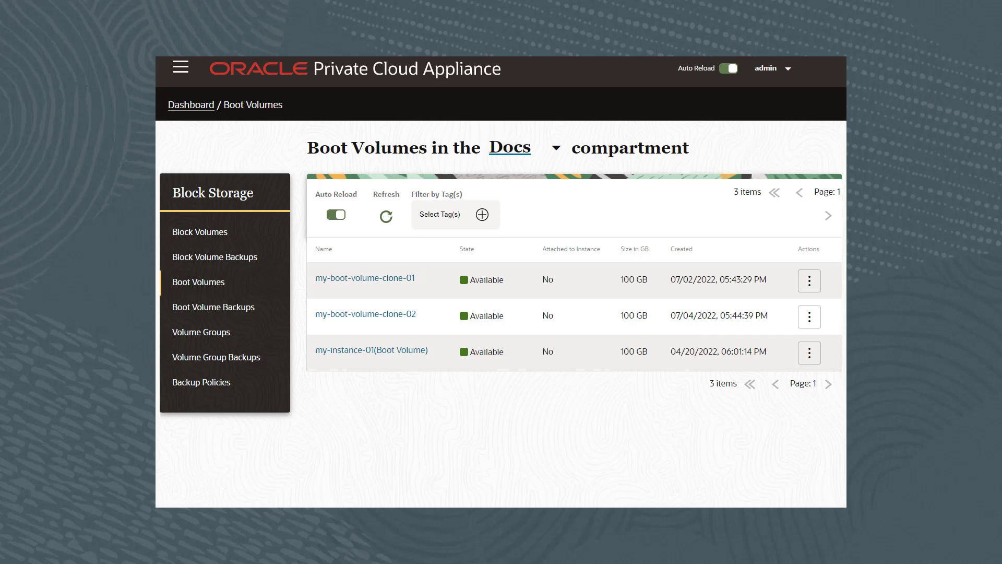
Step: Open my-instance-01 from Compute > Instances and display its three Boot Volumes
click(181, 66)
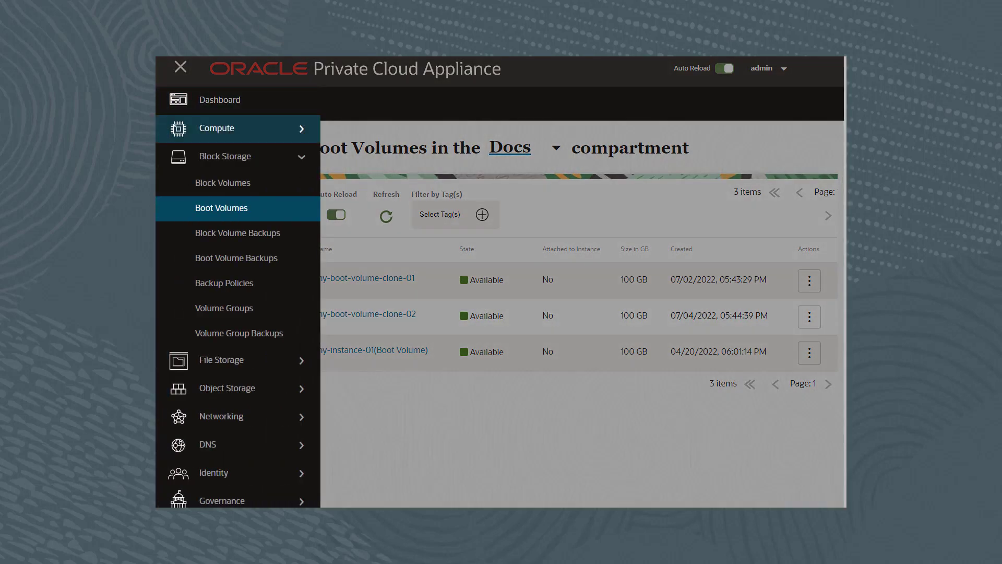
click(217, 129)
click(212, 155)
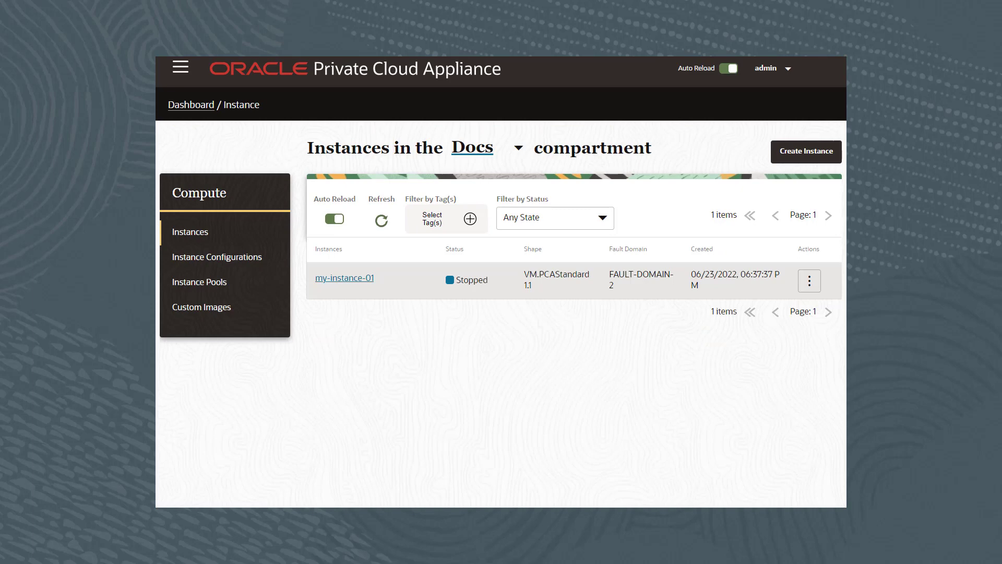
click(345, 278)
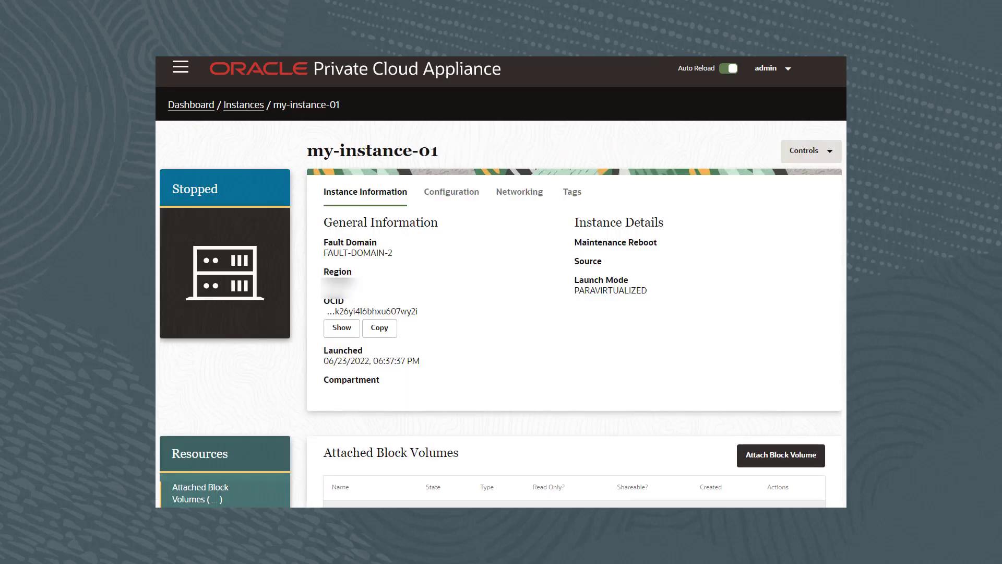
scroll(501, 282, down, 2)
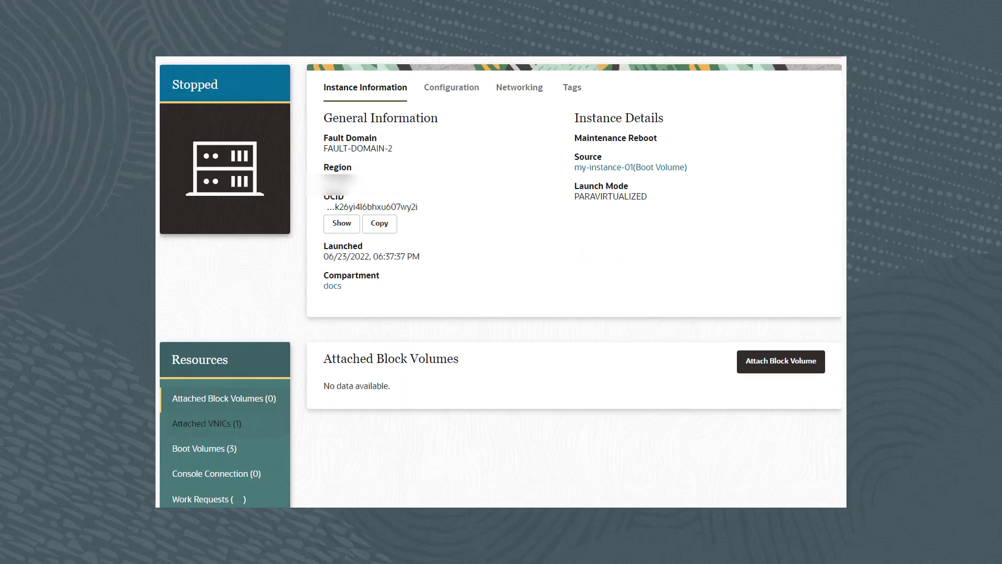
click(204, 448)
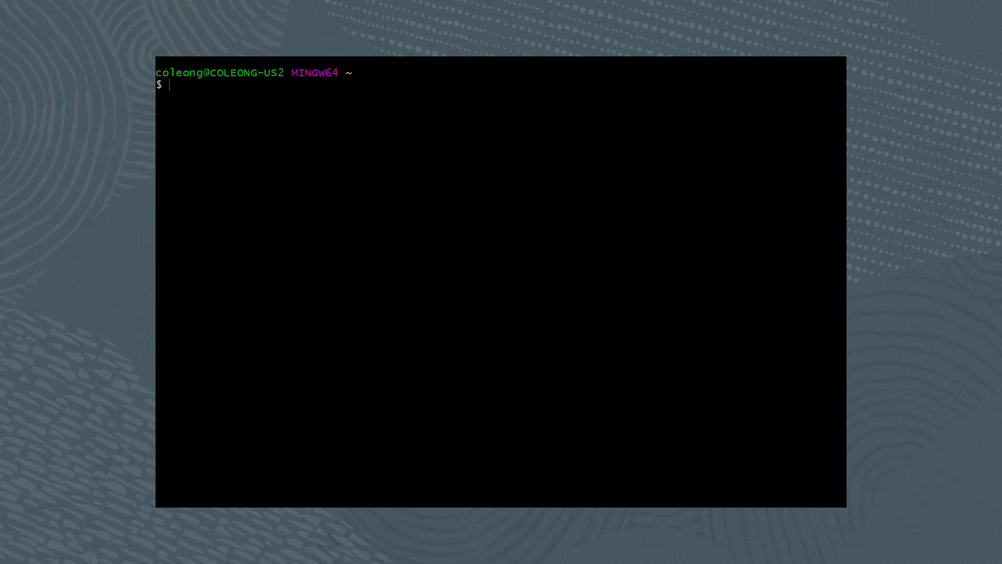
Step: Paste the OCI CLI START action command for my-instance-01
key(shift+Insert)
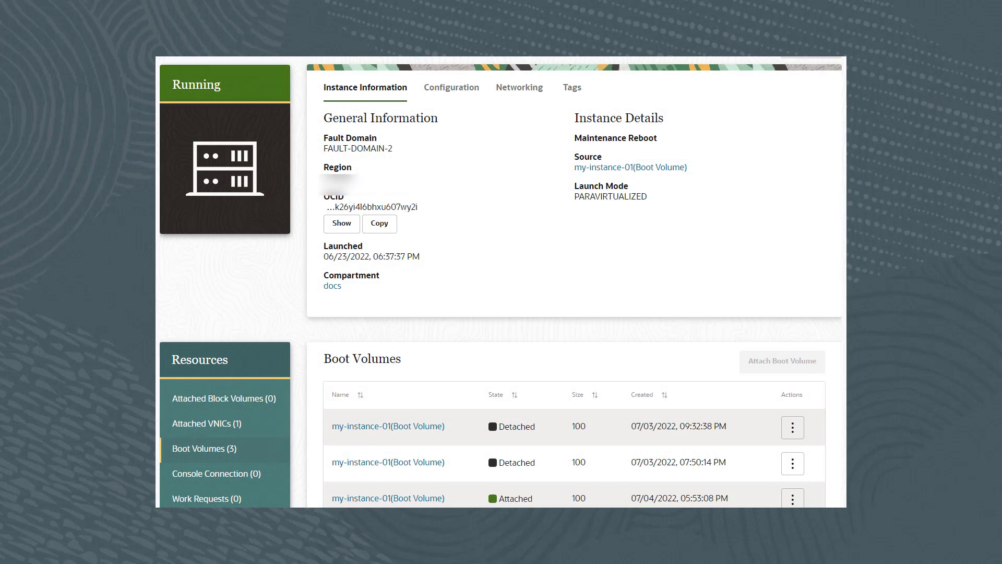
Step: Terminate my-boot-volume-clone-02 from Block Storage > Boot Volumes and confirm
scroll(500, 282, up, 2)
click(180, 67)
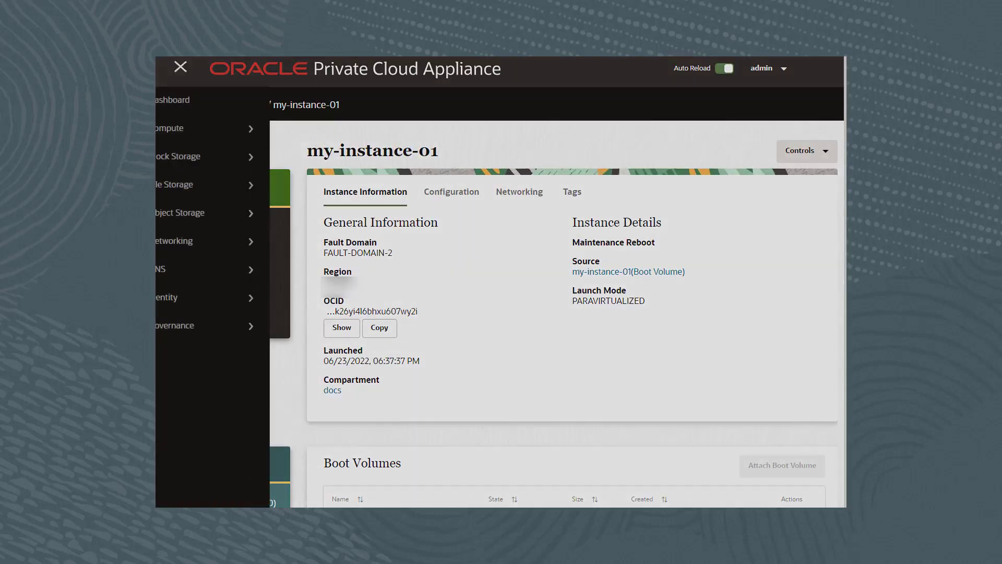
click(225, 156)
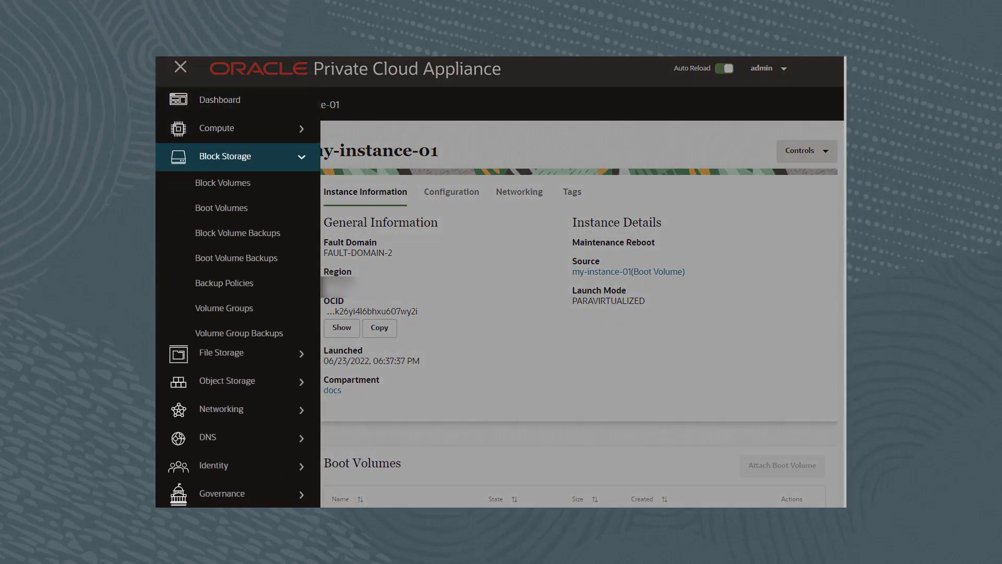
click(221, 208)
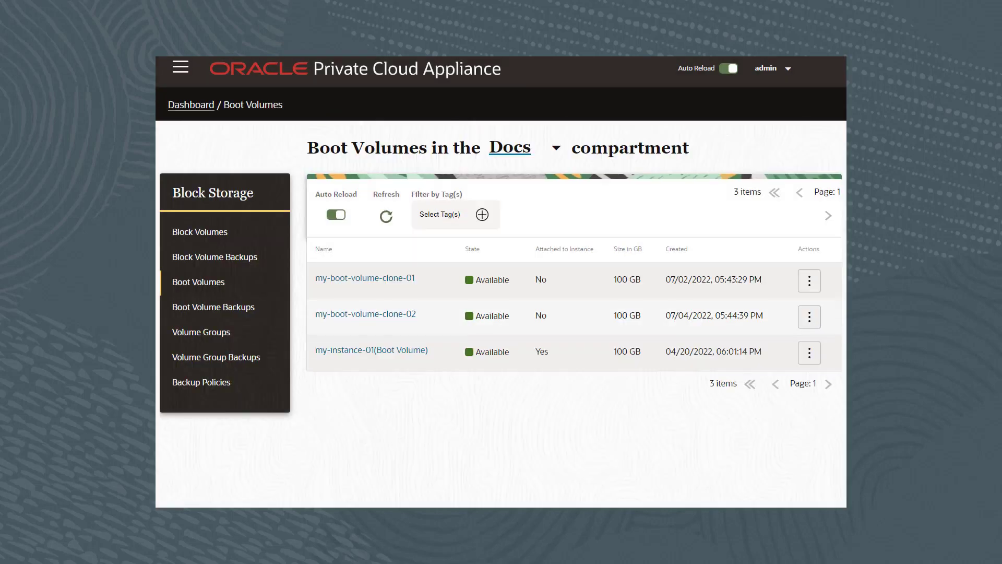
click(810, 316)
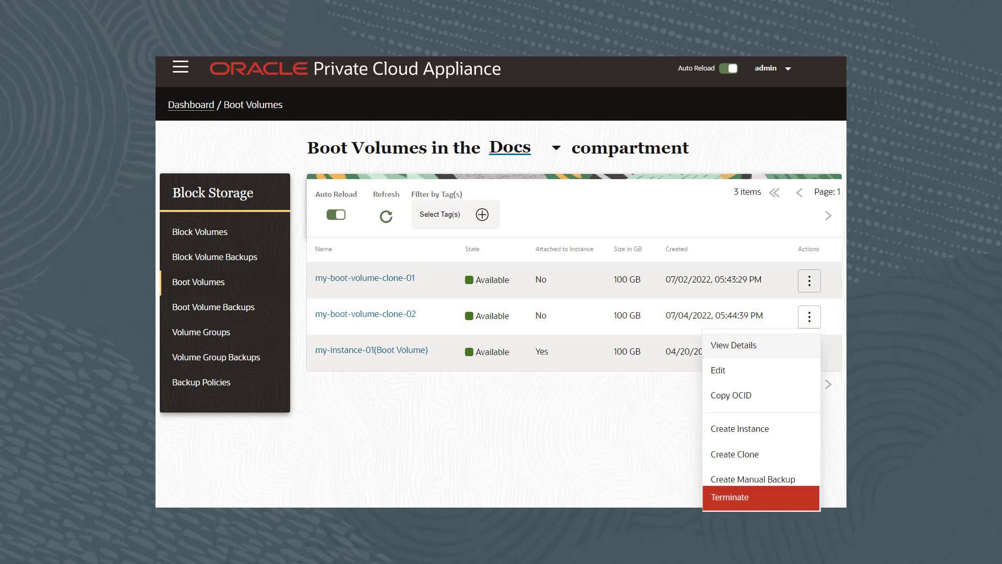
click(751, 495)
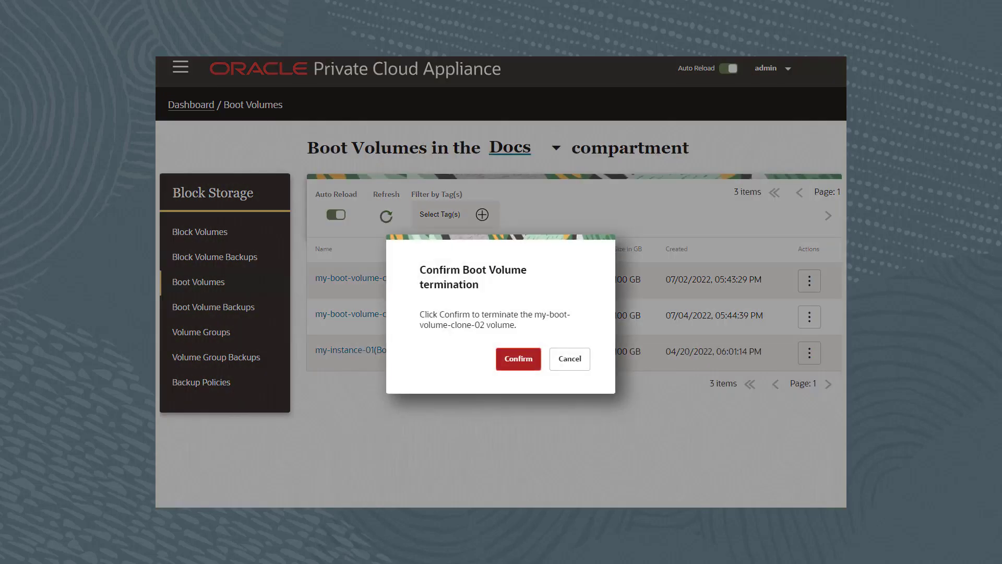
click(518, 359)
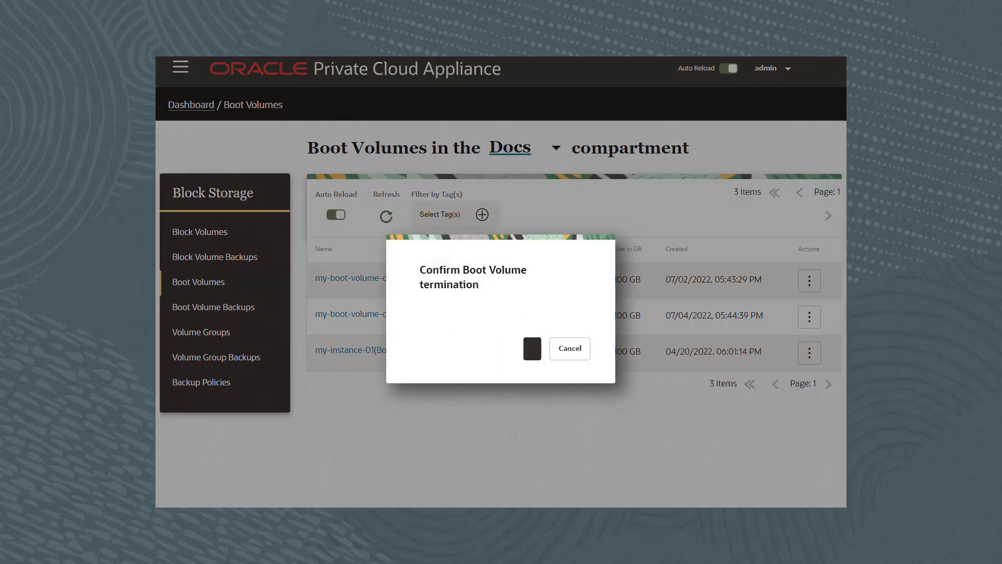